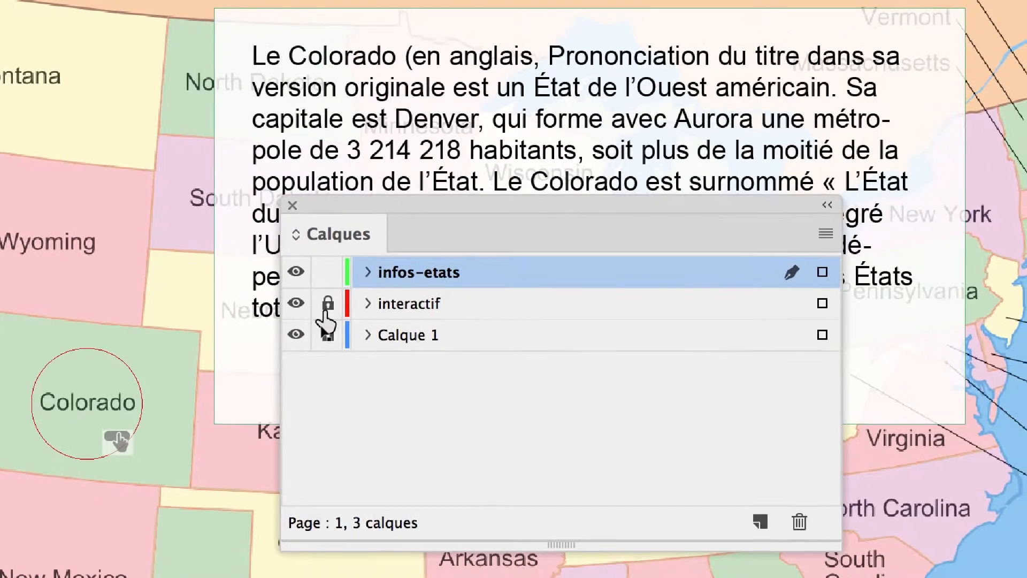
- Unlock the interactif layer and convert the Colorado description text frame into a button
click(324, 312)
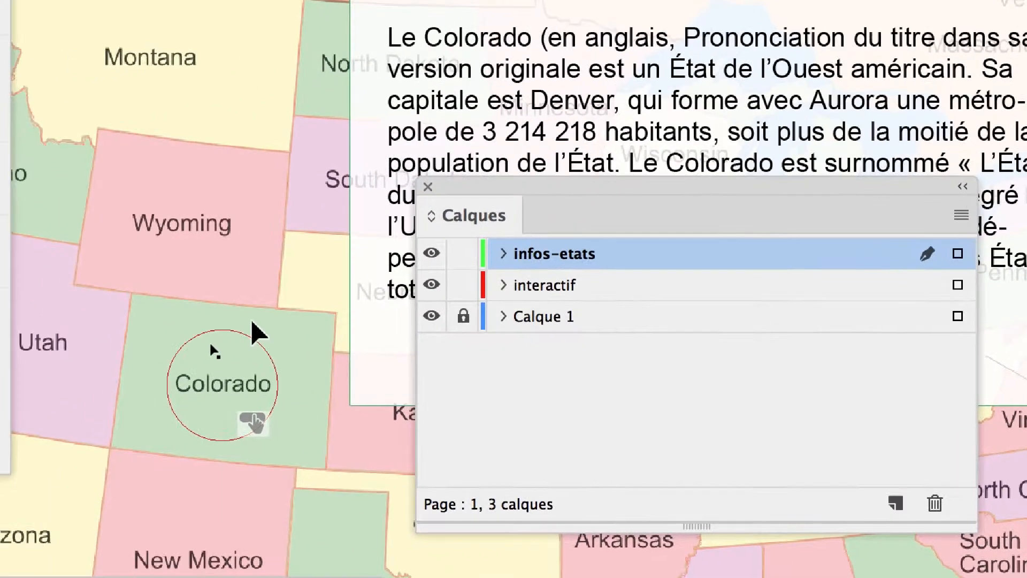
click(210, 349)
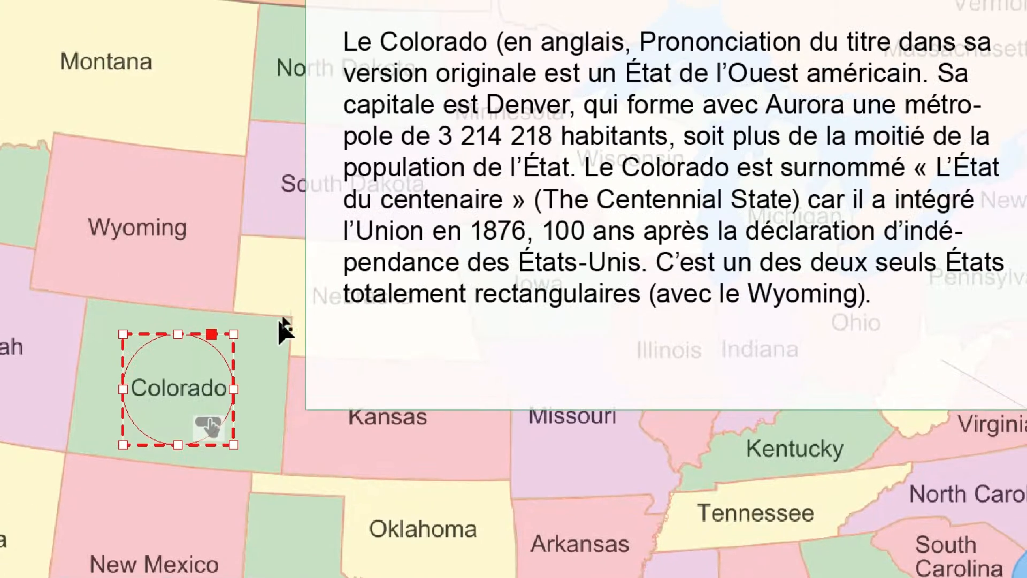
click(496, 70)
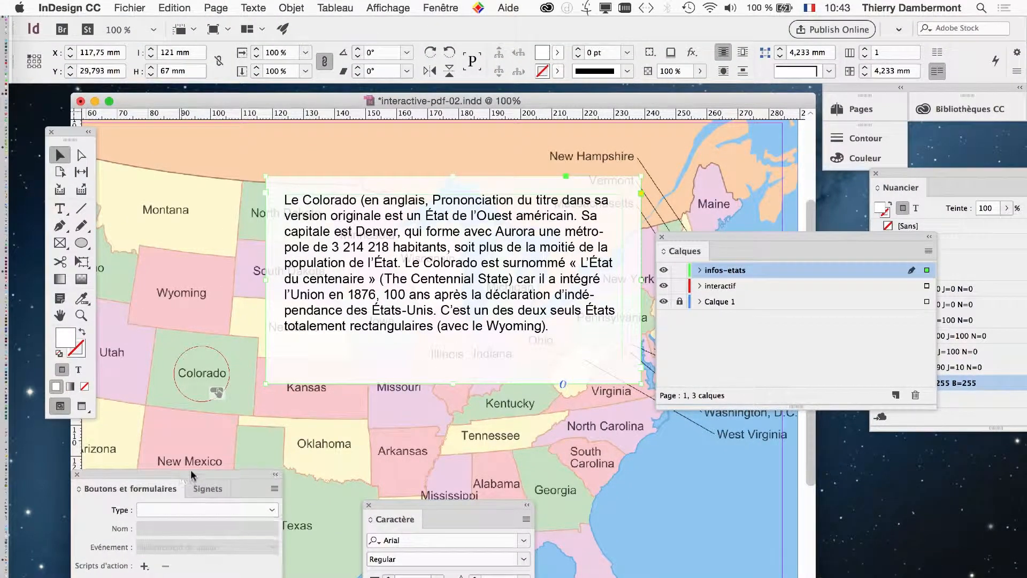
drag(186, 484, 684, 135)
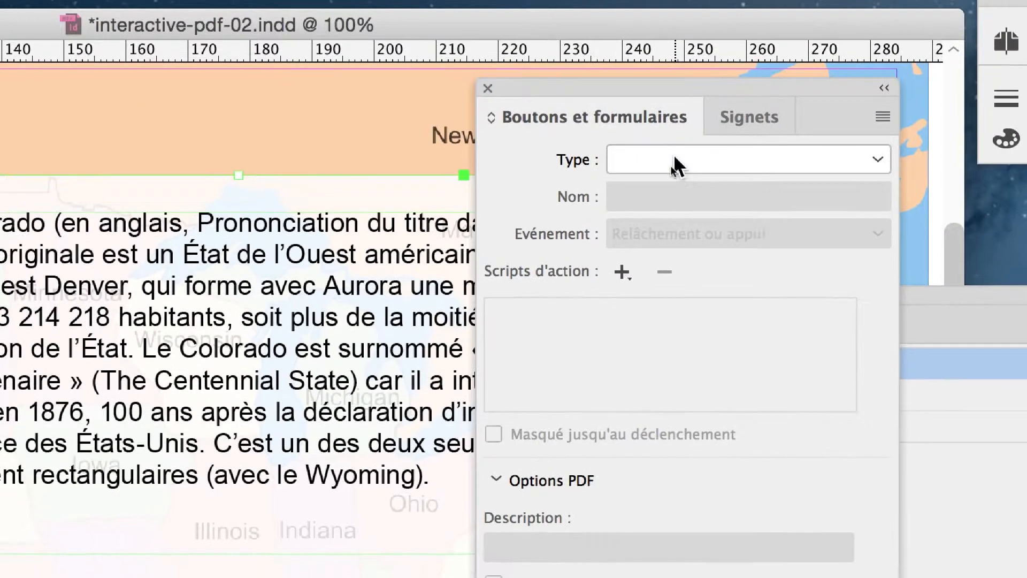
click(658, 203)
click(657, 235)
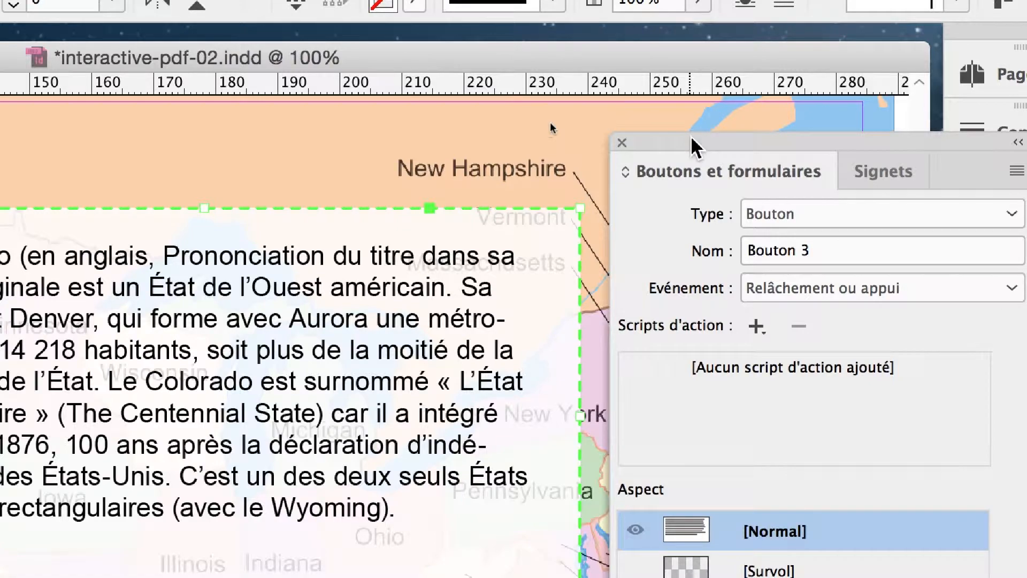
- Name the description frame's button info-COLORADO, keeping the button settings clear of the frame
drag(691, 136, 411, 83)
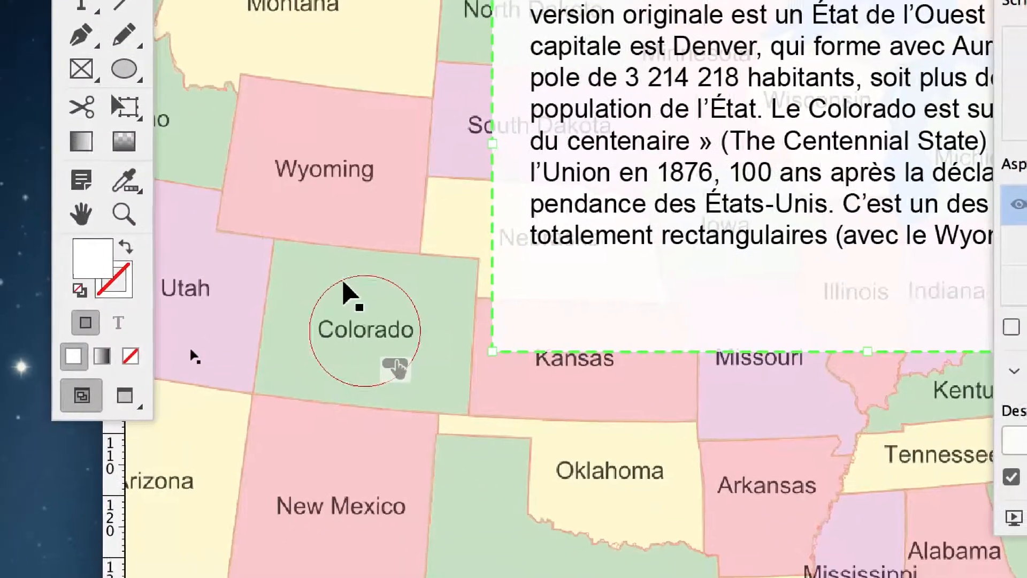
click(348, 293)
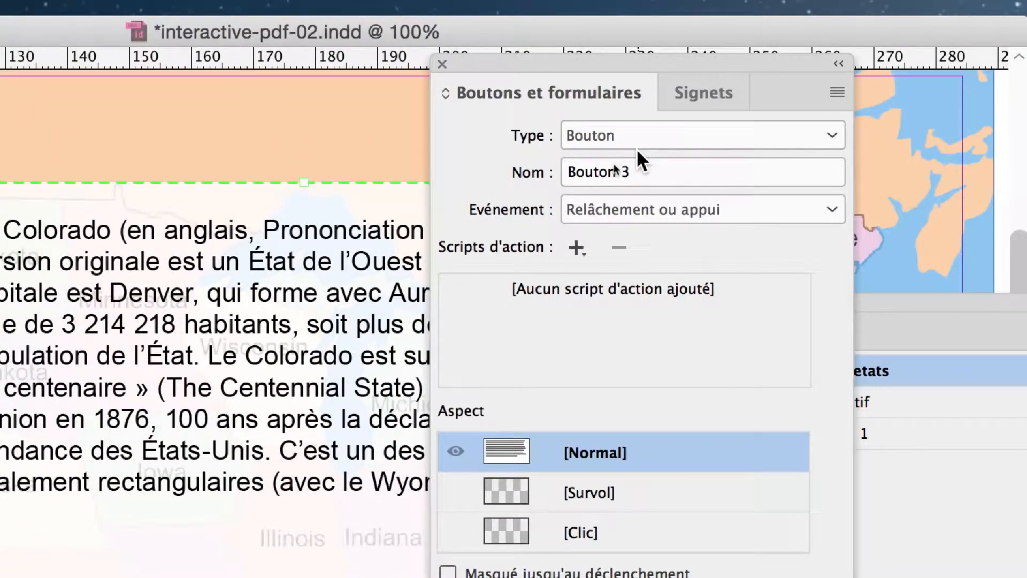
click(615, 171)
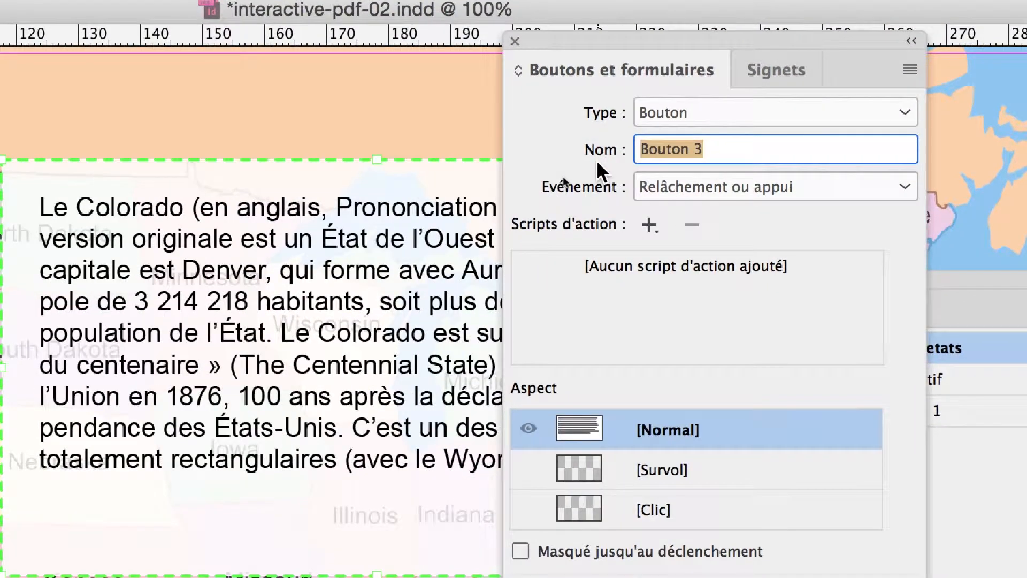
text(in)
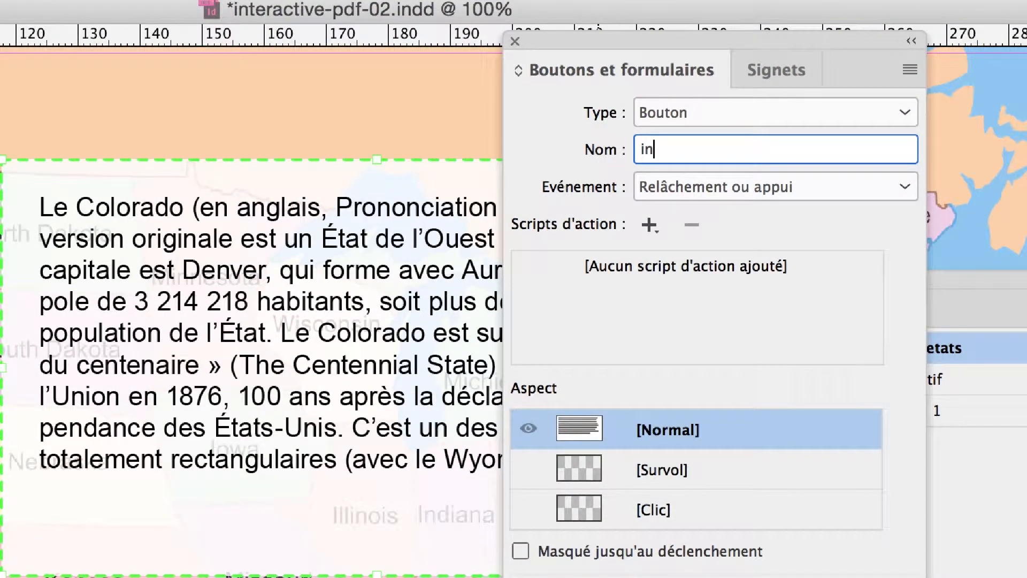
text(fo-COLORA)
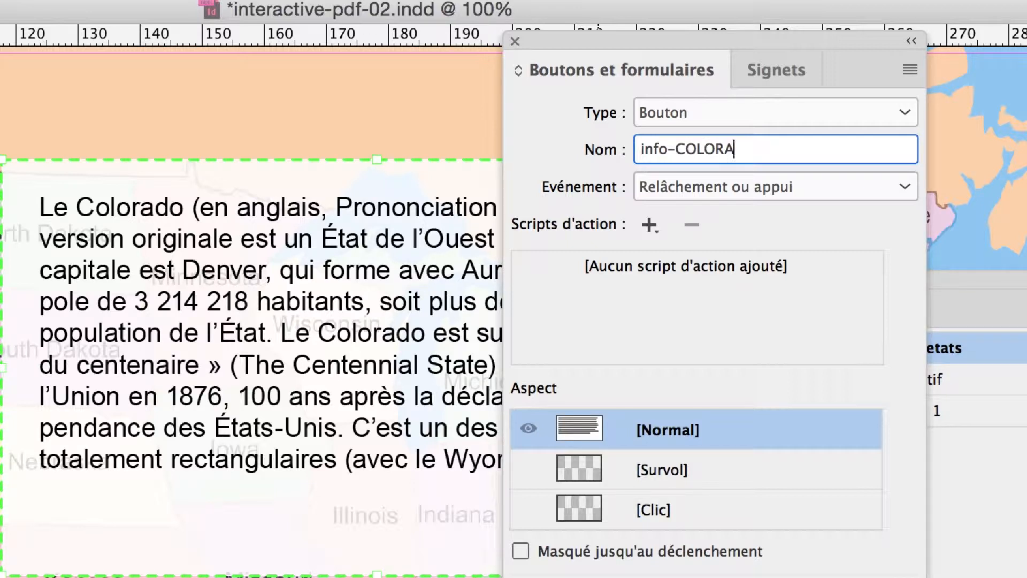
text(DO)
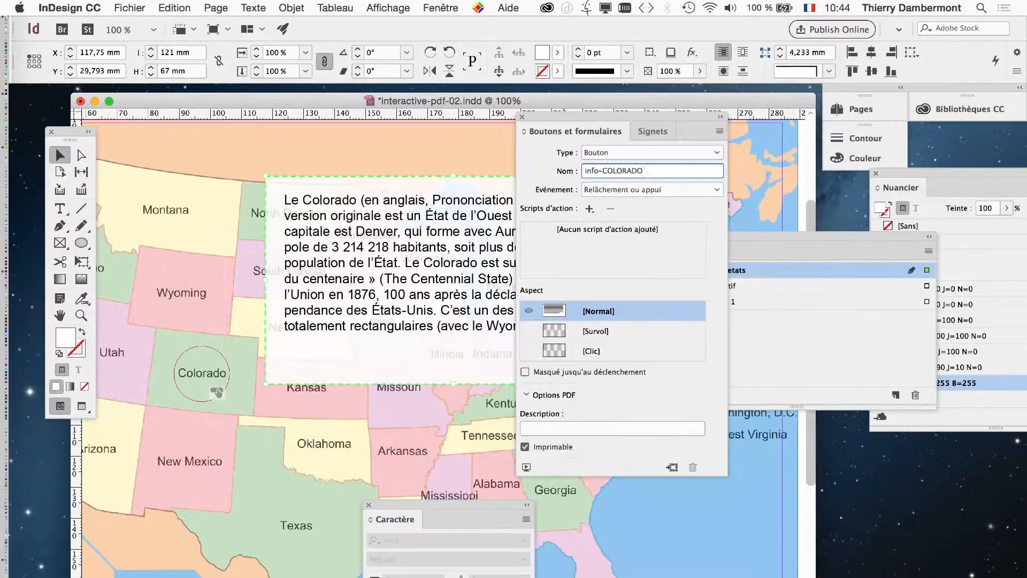
drag(621, 117, 769, 121)
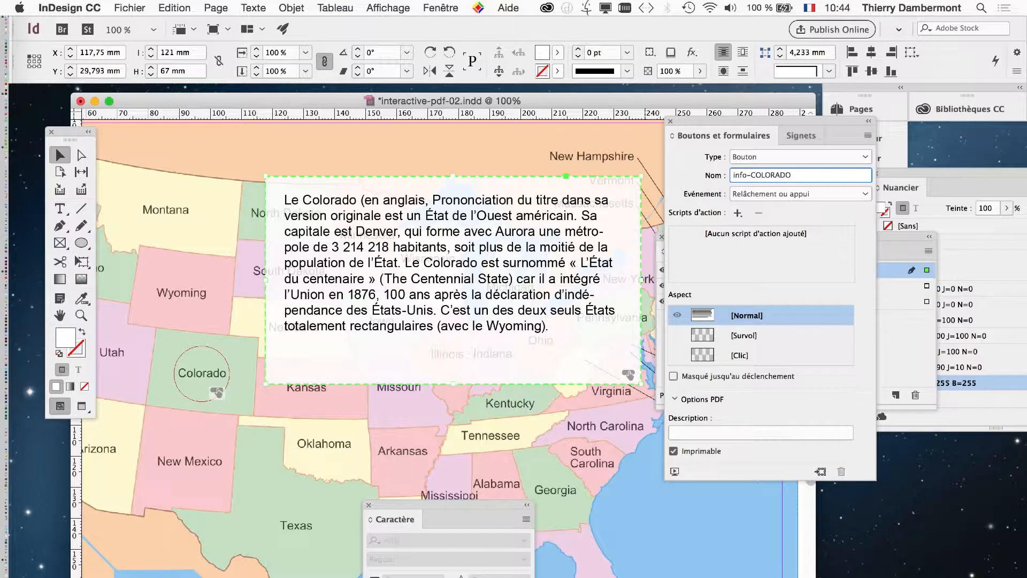
- Select the circular Colorado button on the map and arrange the floating panels so its button settings are fully accessible
click(543, 421)
click(524, 353)
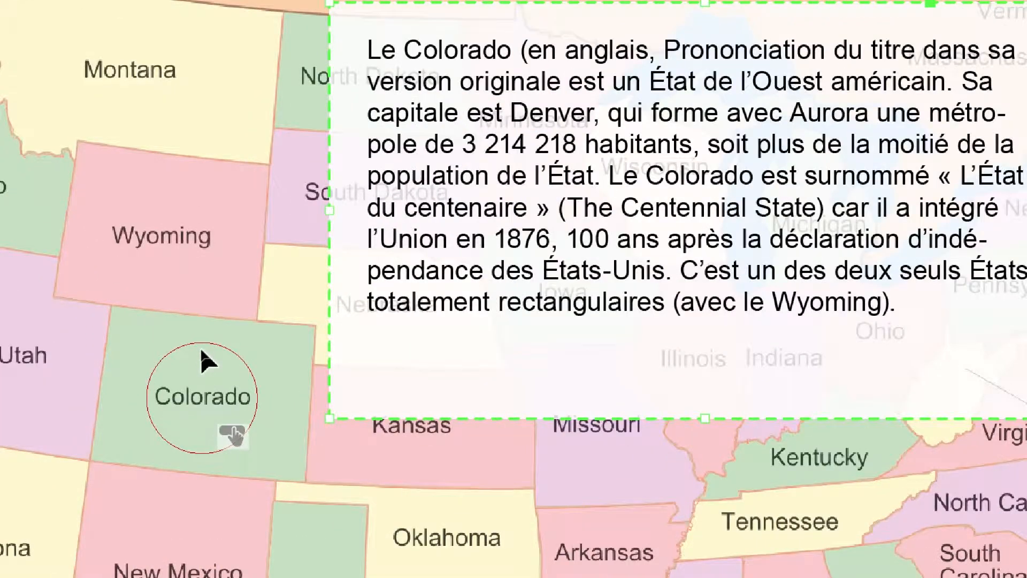
click(201, 351)
click(193, 348)
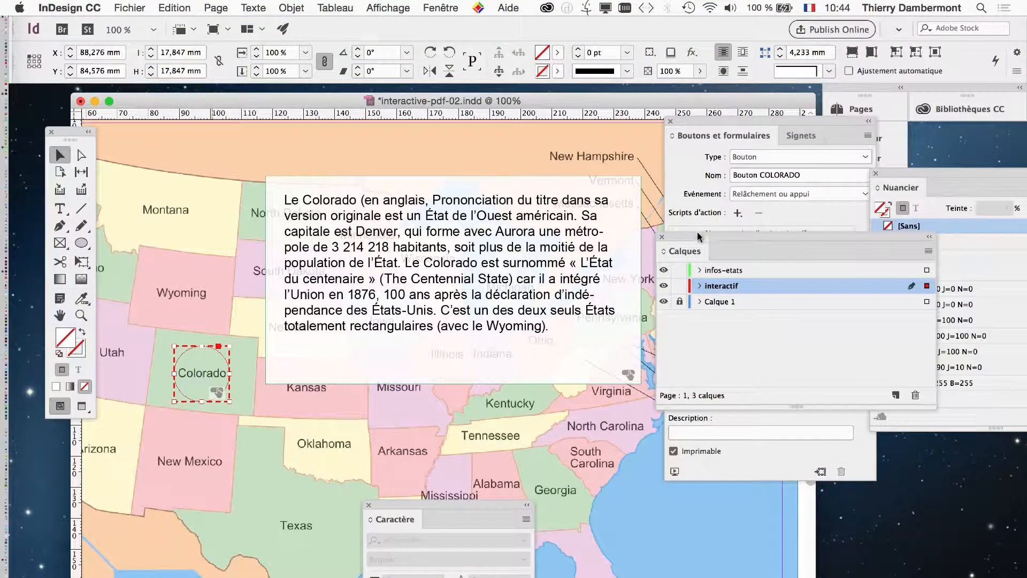
drag(698, 236, 87, 501)
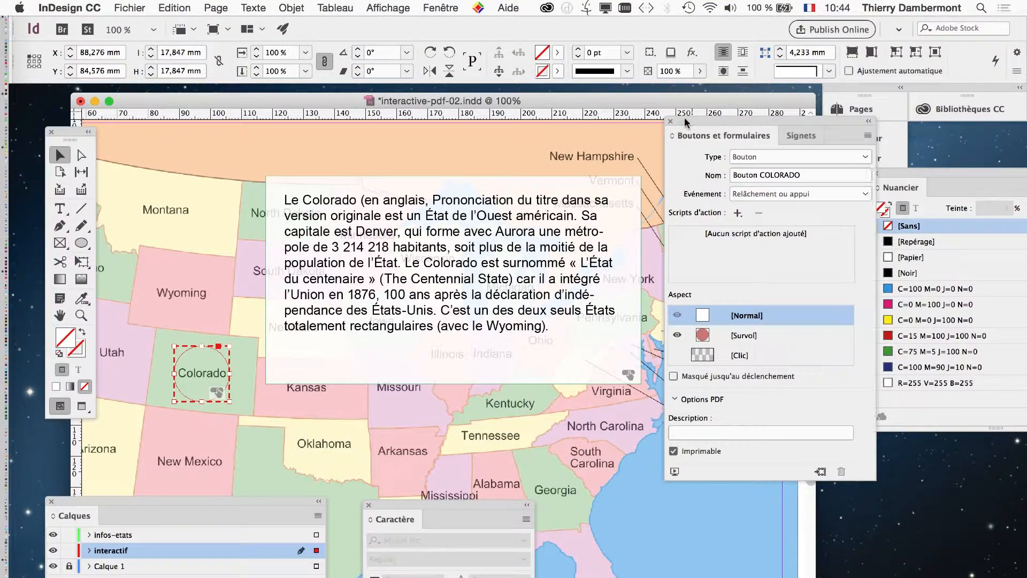
drag(685, 127, 278, 113)
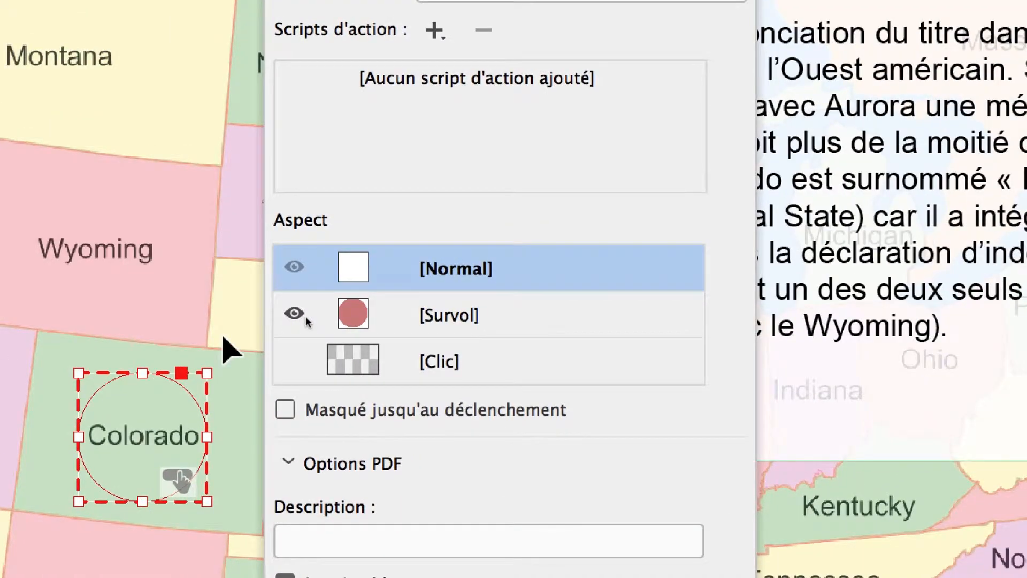
- Compare the Normal and Survol appearances of the Colorado button
click(467, 273)
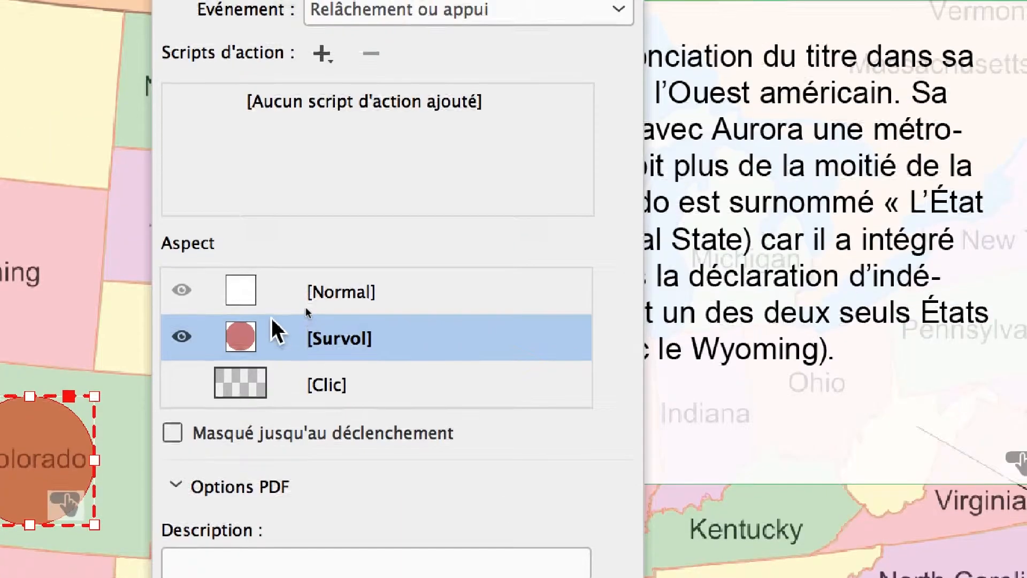
click(275, 292)
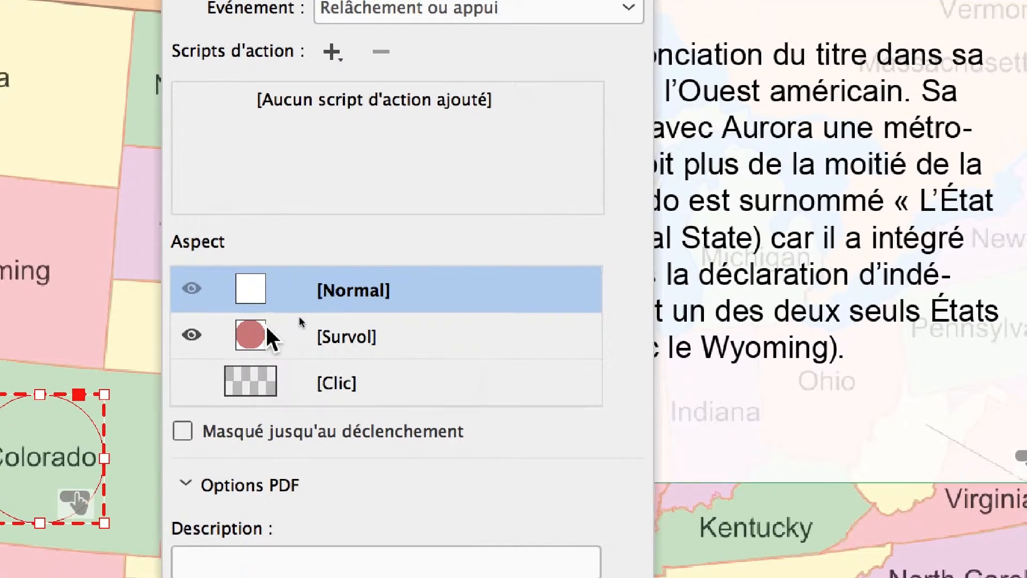
click(270, 337)
click(276, 299)
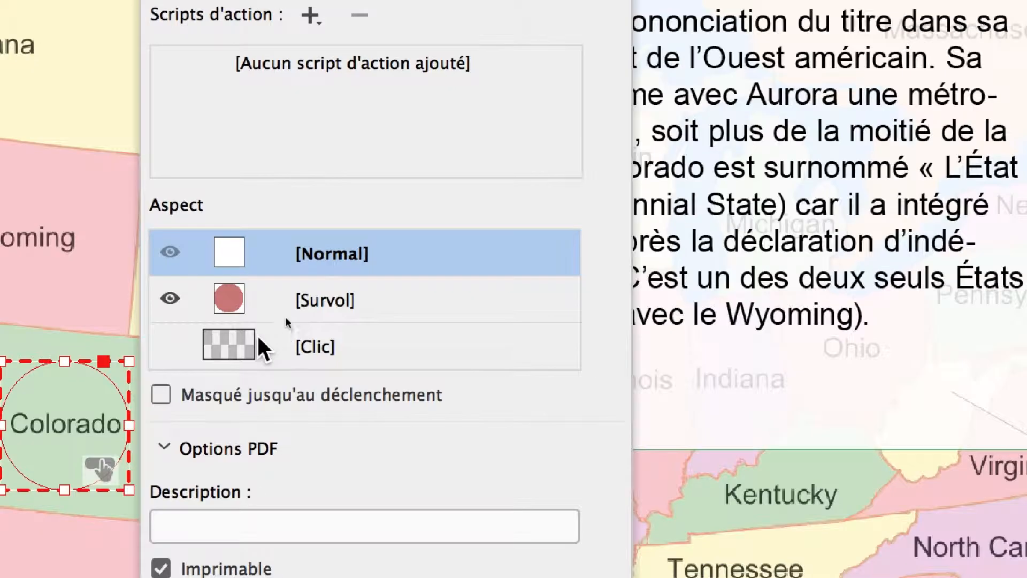
click(262, 298)
click(258, 289)
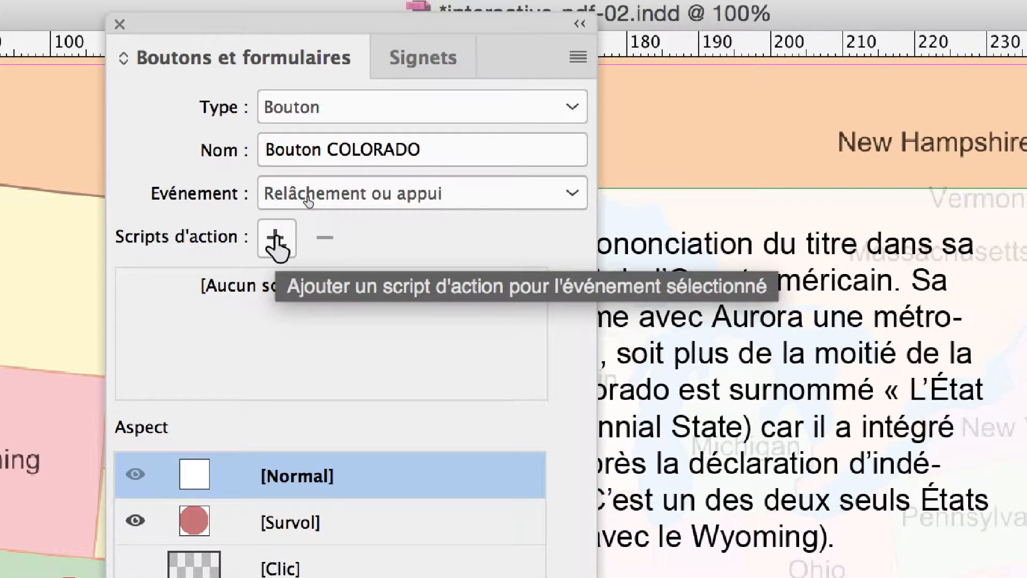
- Add an Afficher/Masquer les boutons et les formulaires action to the Colorado button
click(276, 238)
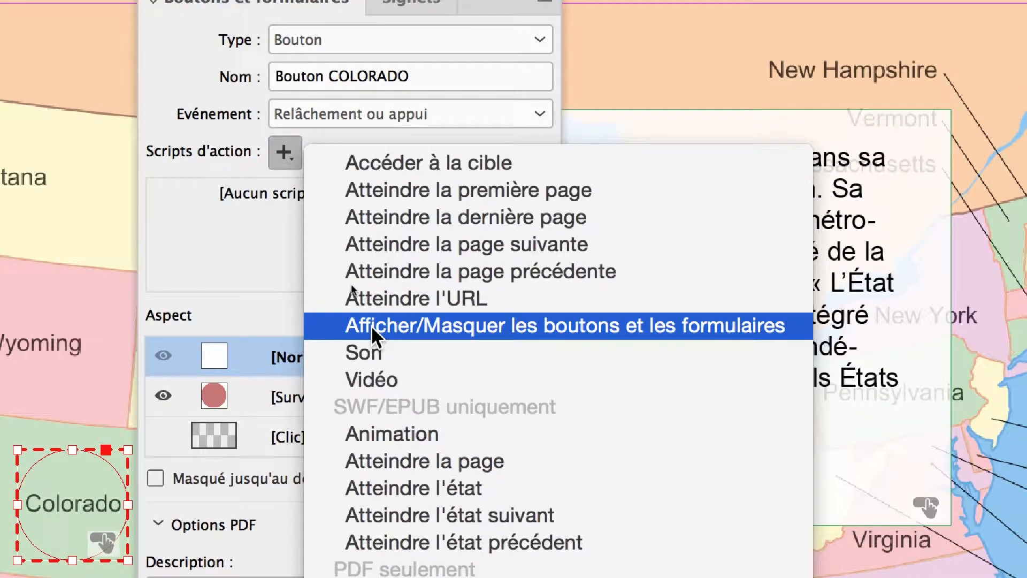
click(372, 326)
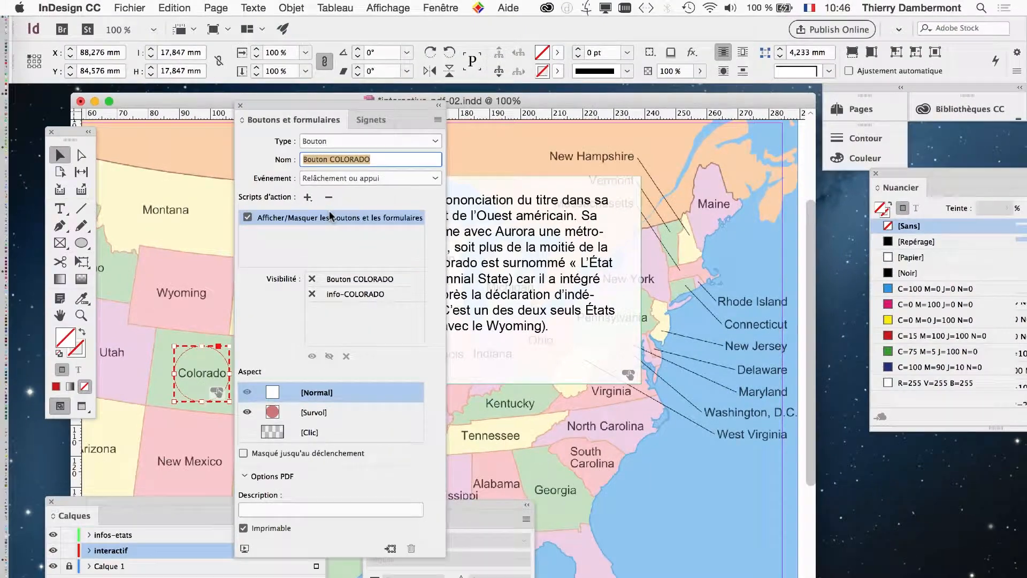
drag(300, 104, 563, 93)
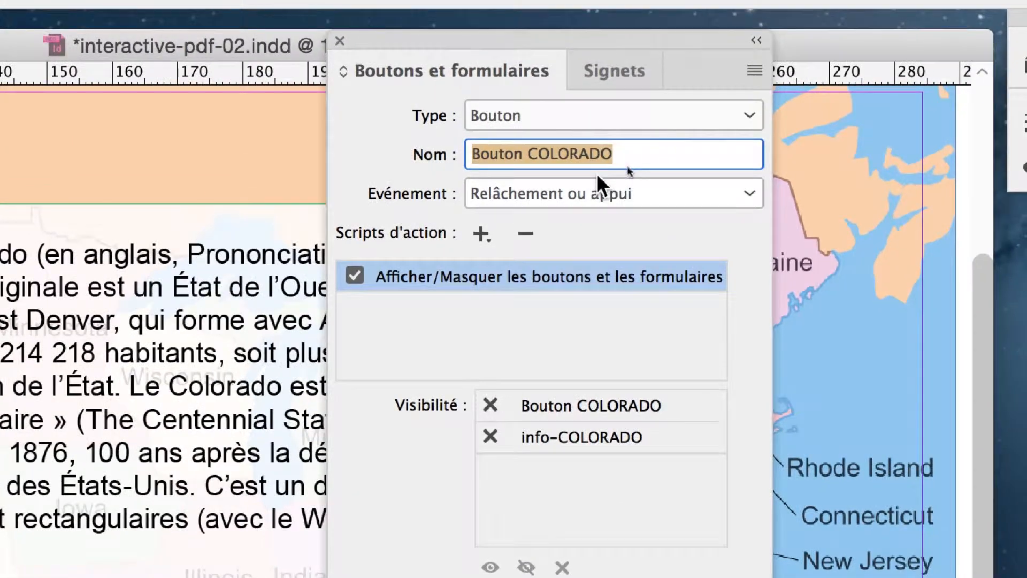
- Keep the action's event at Relâchement ou appui and set the visibility of info-COLORADO to shown
click(599, 185)
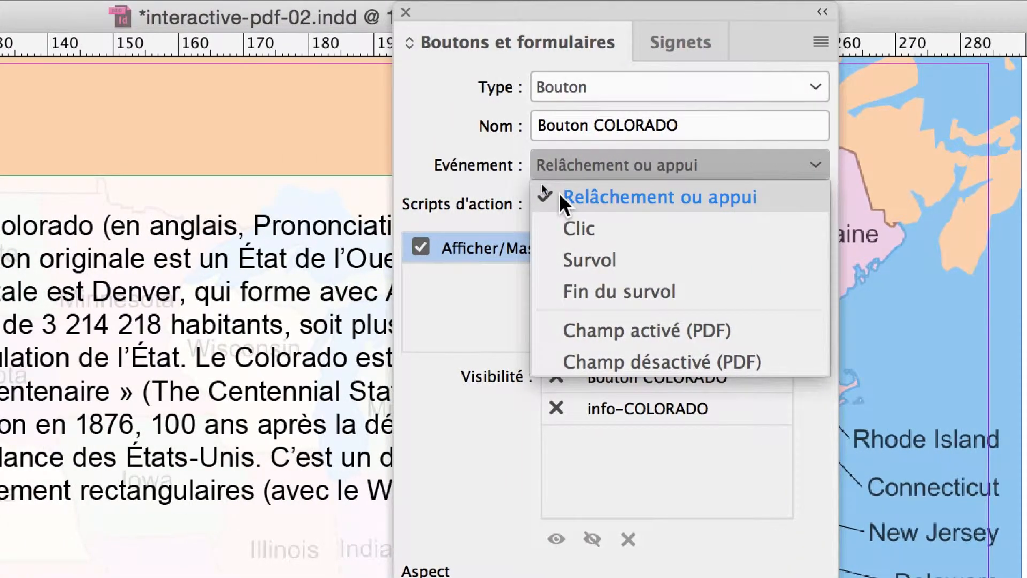
click(583, 199)
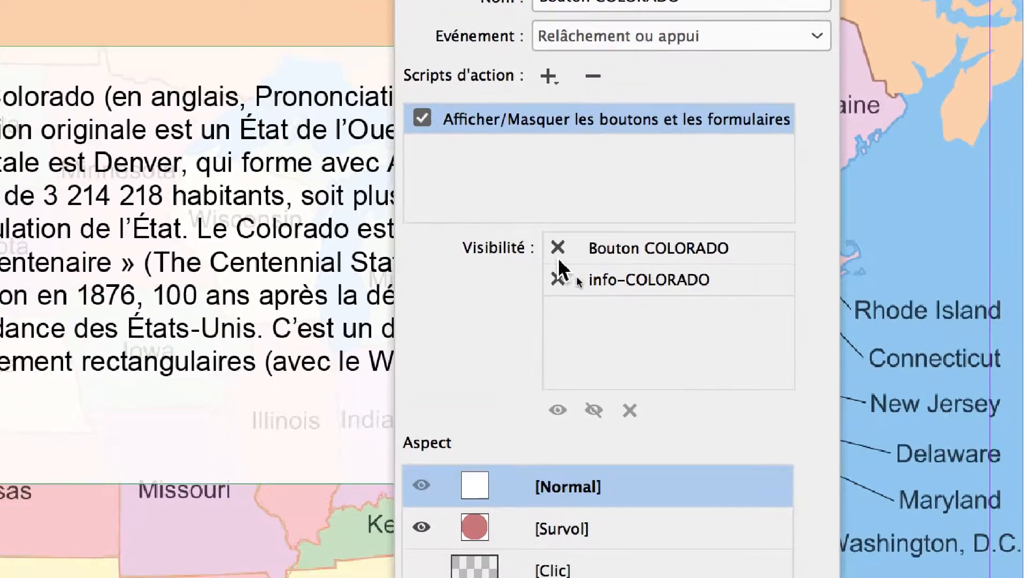
click(558, 267)
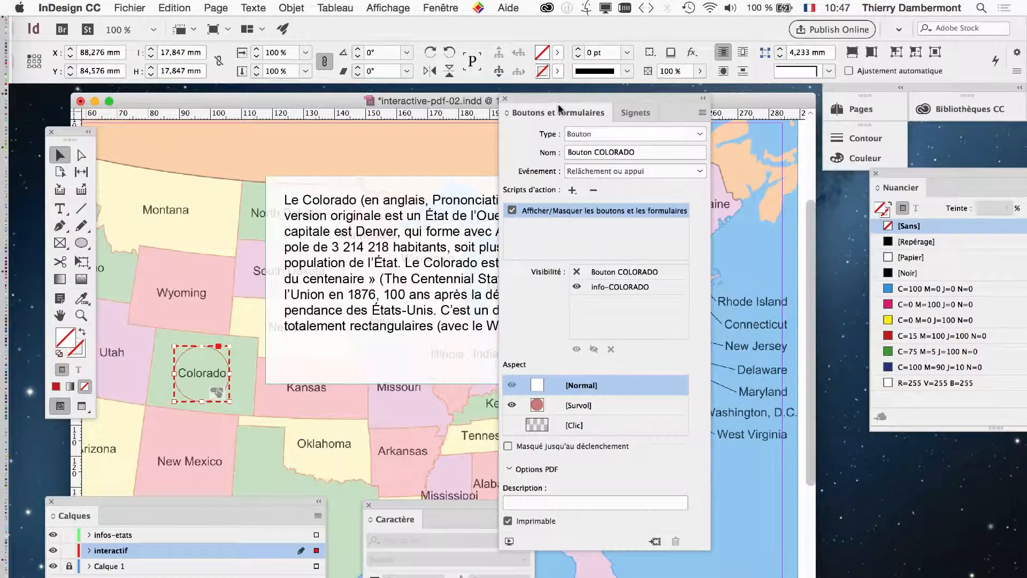
- Select the Colorado description frame and set its button to Masqué jusqu'au déclenchement
drag(558, 109, 717, 109)
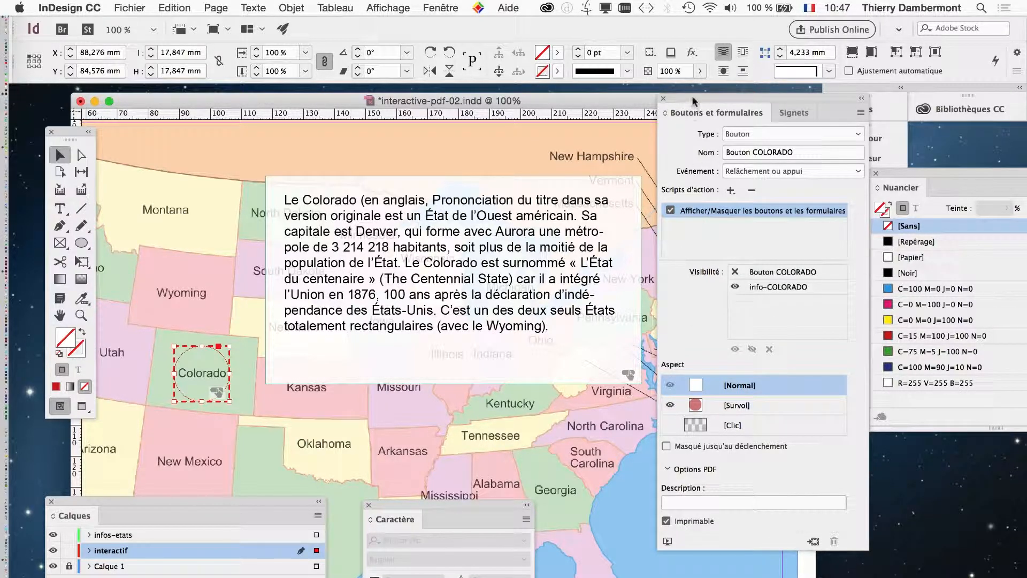
drag(692, 93, 692, 33)
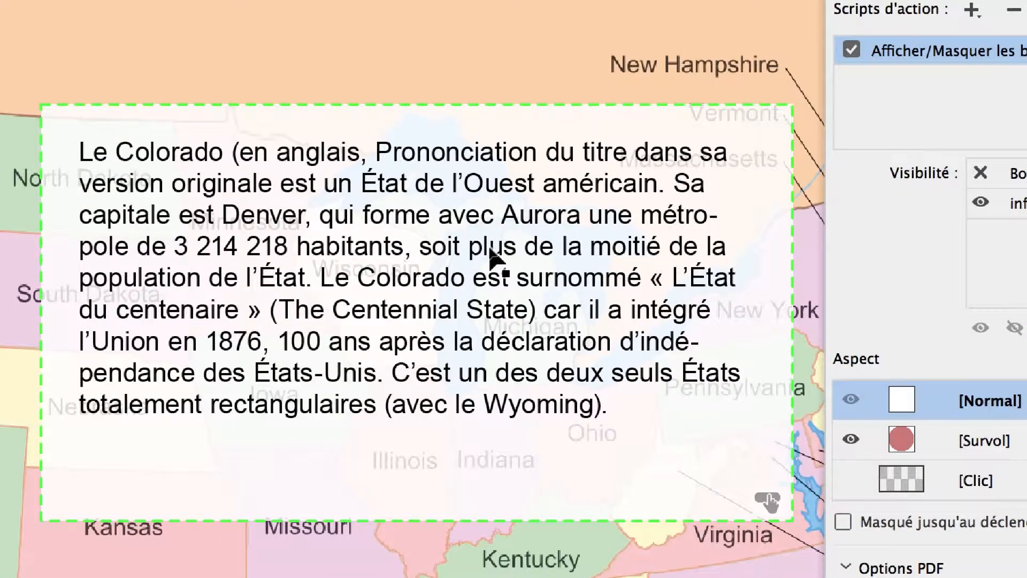
click(490, 252)
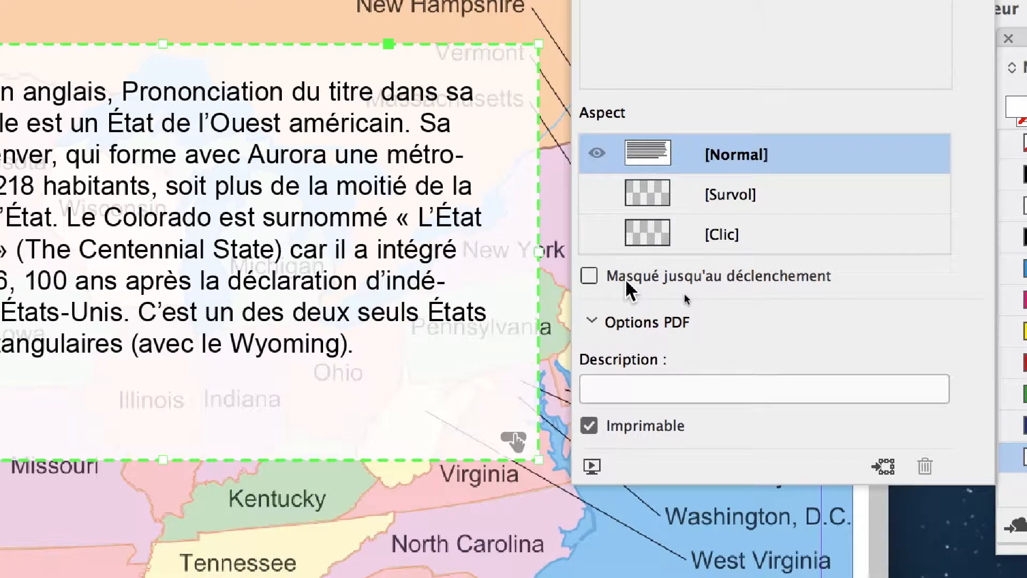
click(626, 280)
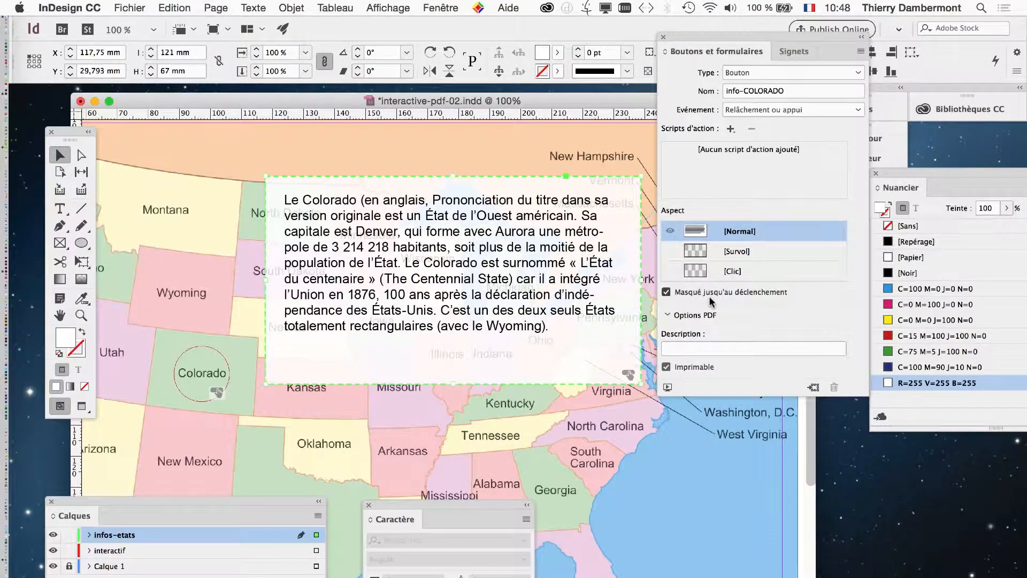
- Save the document under the new name interactive-pdf-03.indd
click(129, 7)
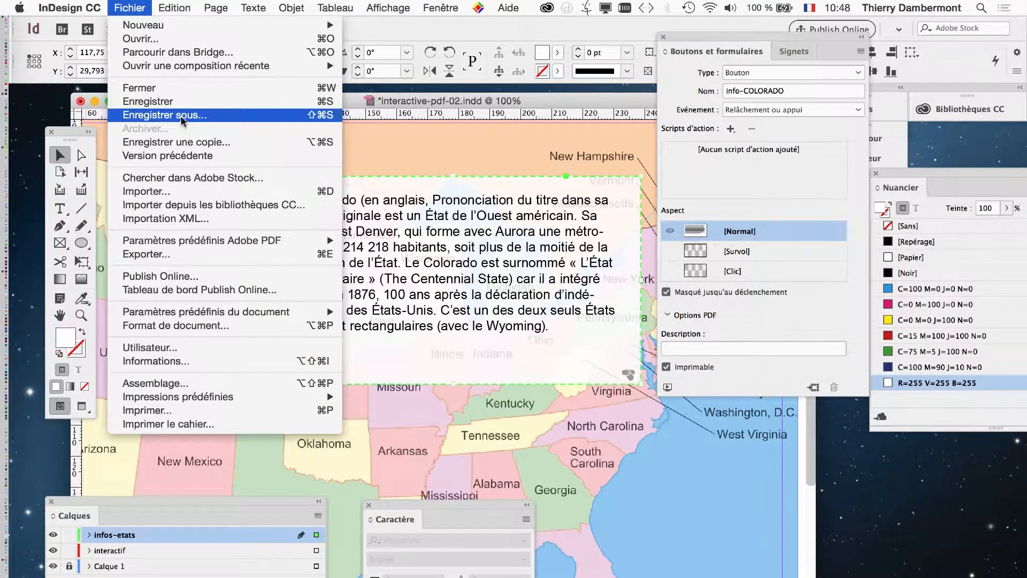
click(182, 116)
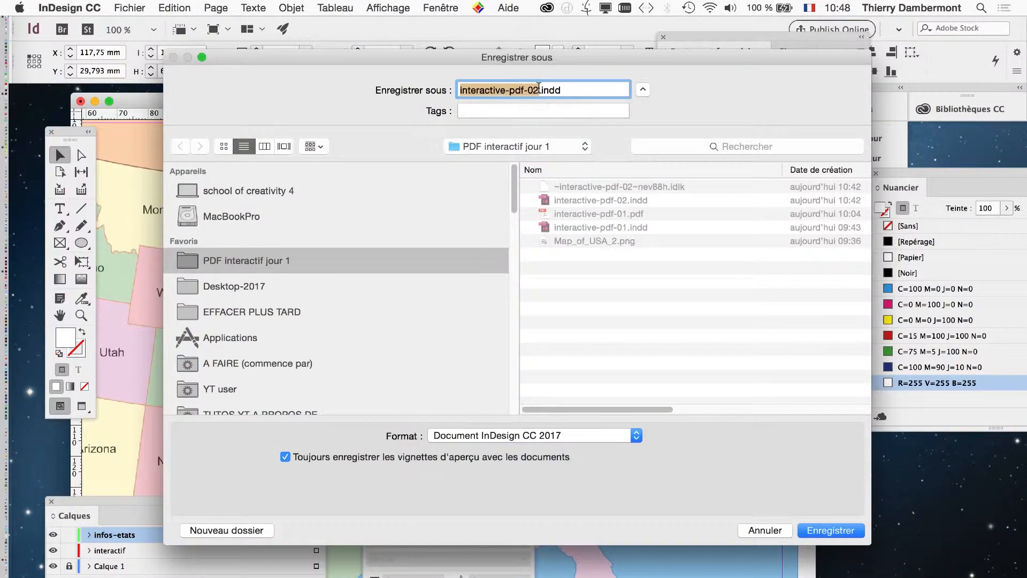
click(539, 87)
key(BackSpace)
text(2)
key(Return)
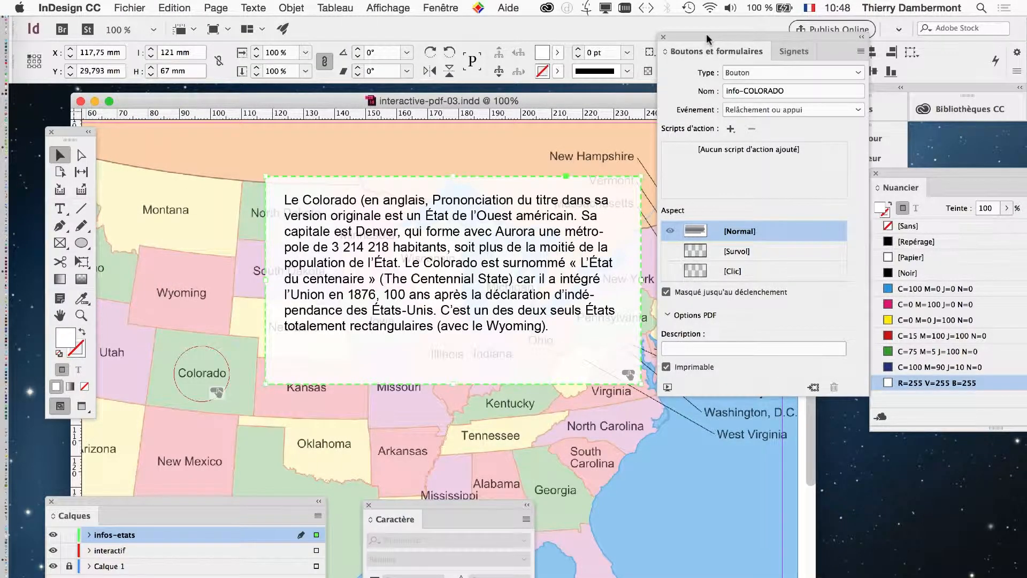
- Move the button settings off the map, then open the Aperçu de l'interactivité EPUB and enlarge it over the document
drag(707, 40, 148, 408)
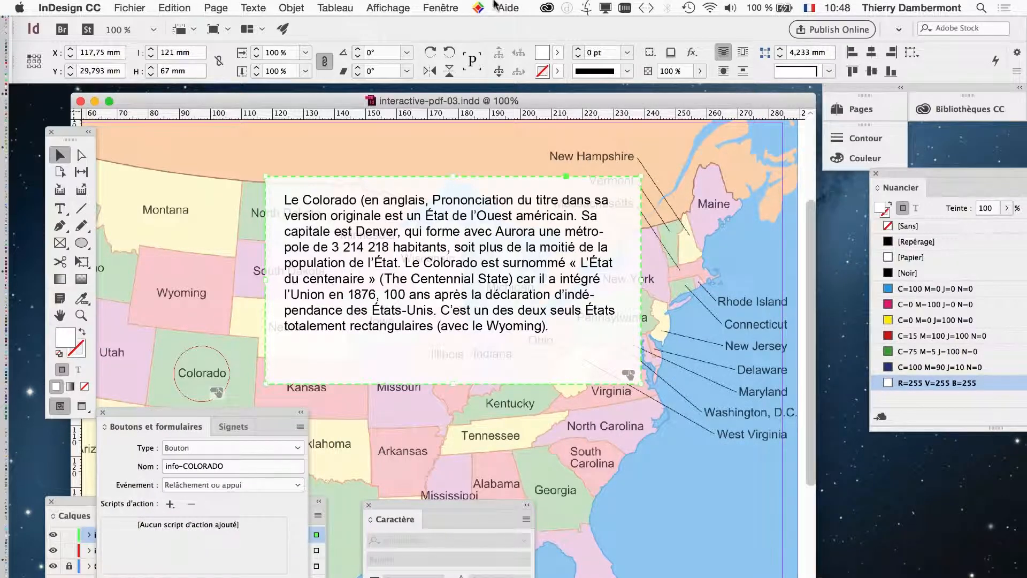
click(448, 7)
mouse_move(469, 249)
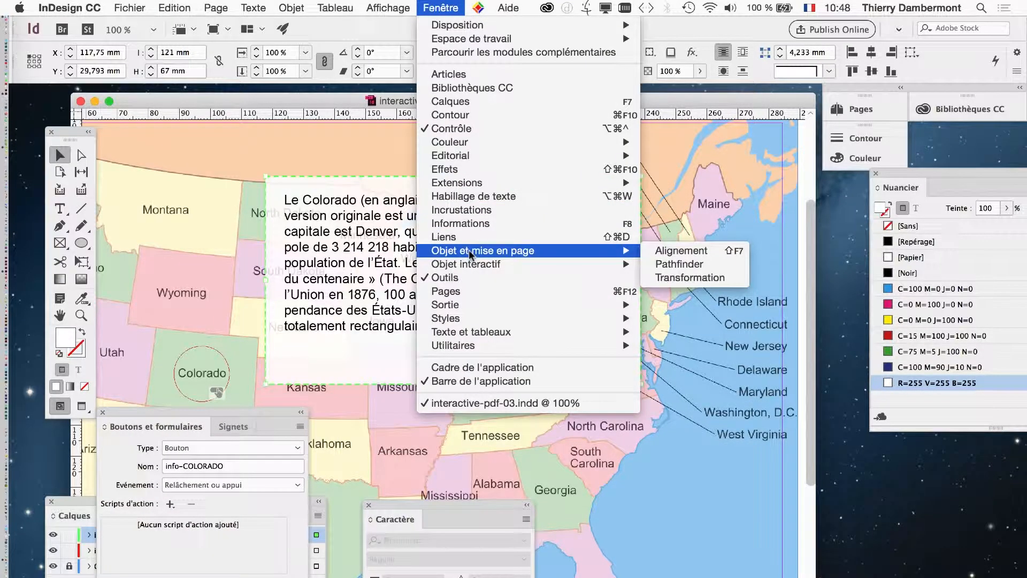
mouse_move(498, 264)
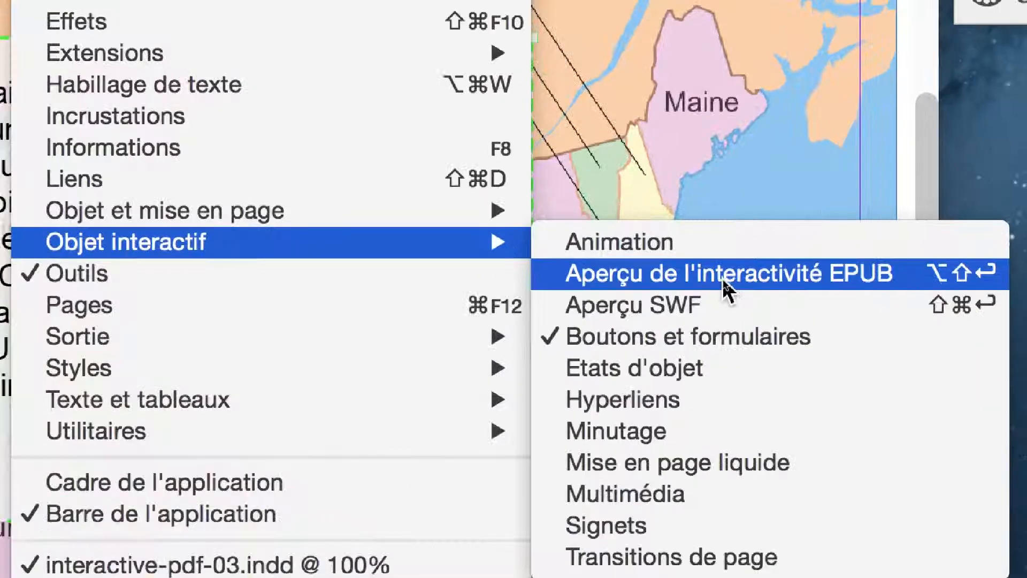
click(727, 291)
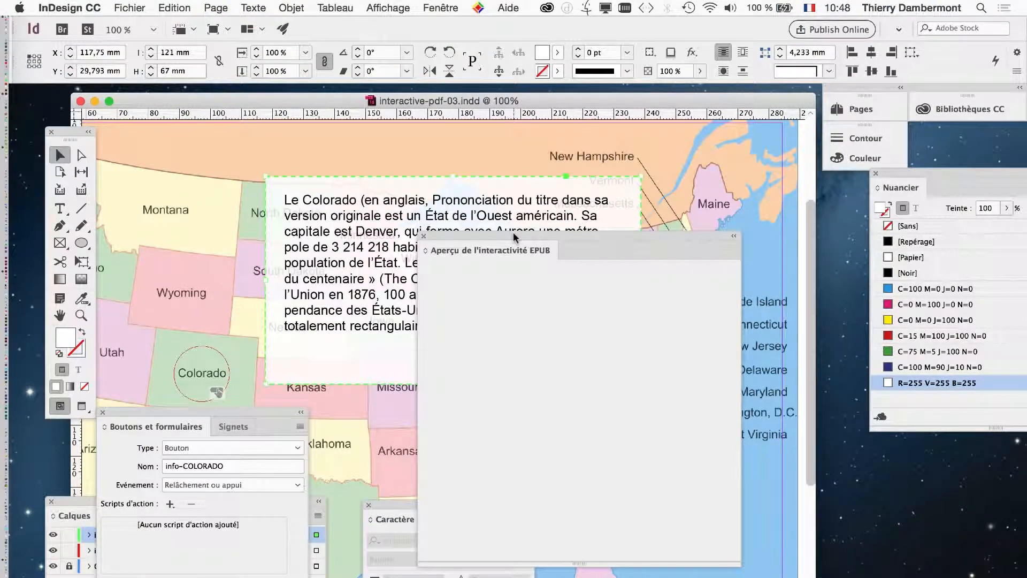
drag(512, 236, 462, 123)
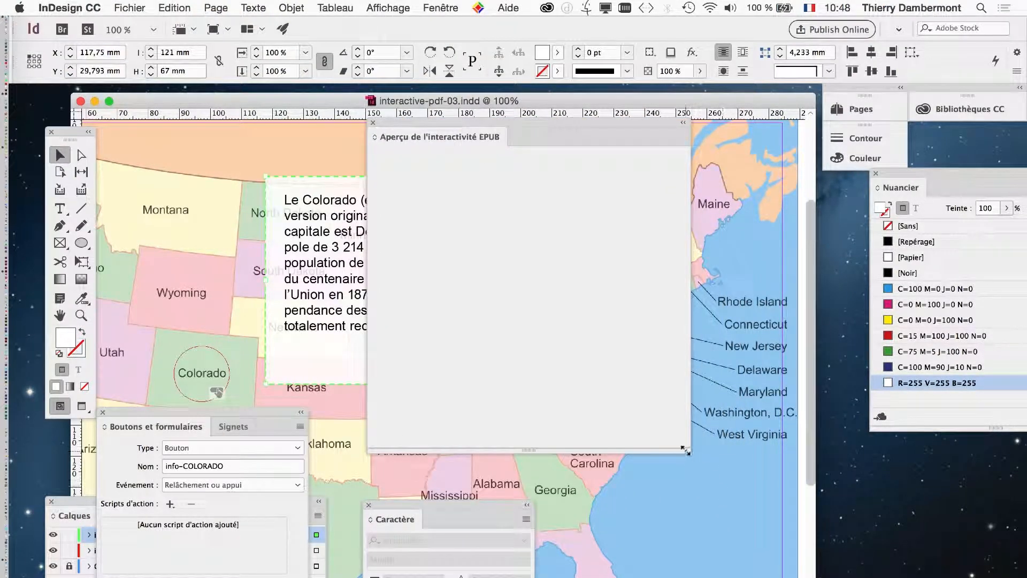
drag(690, 456, 979, 558)
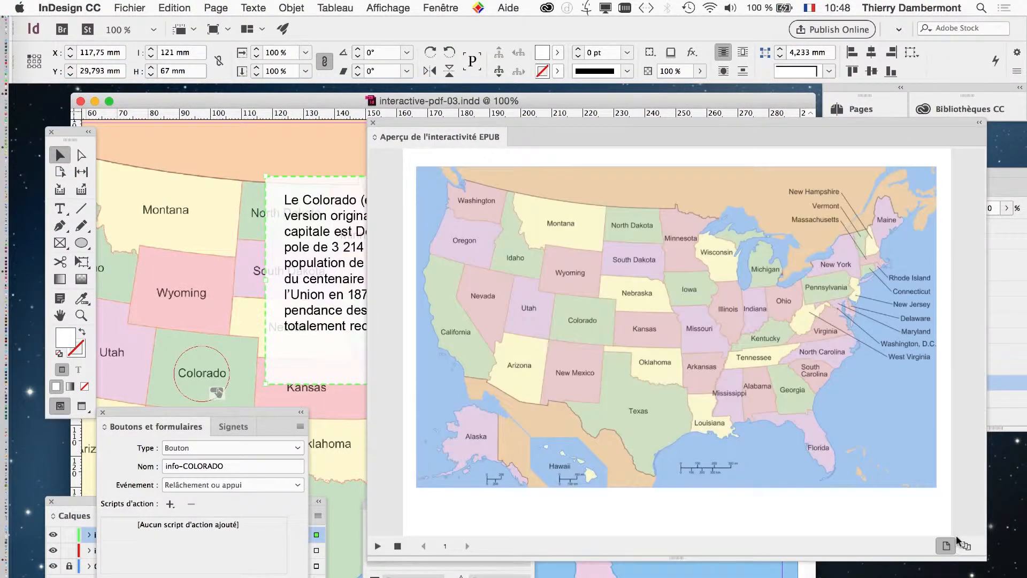
- Test the Colorado button in the interactivity preview, then replay the preview from its initial state
click(588, 326)
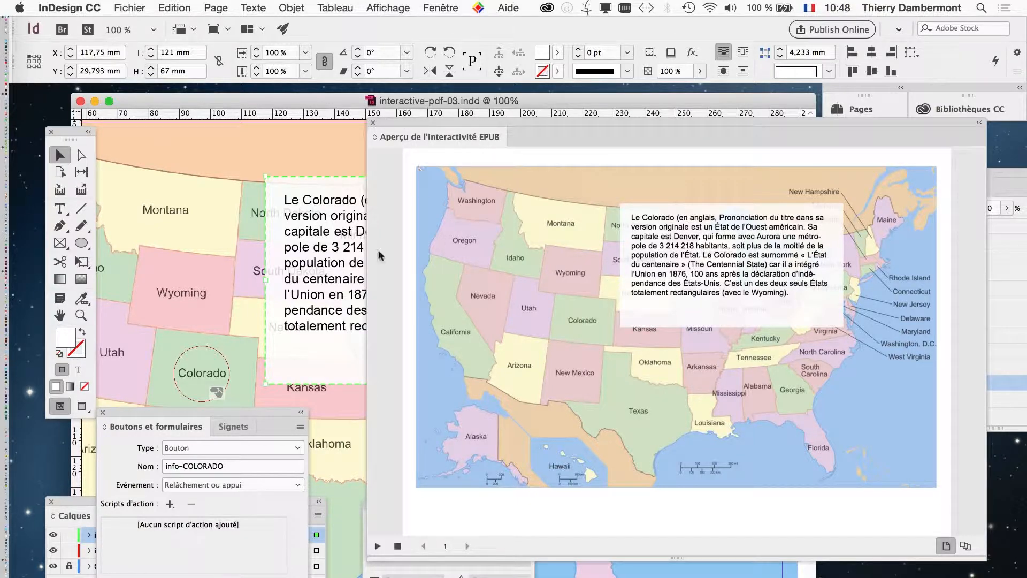
click(377, 546)
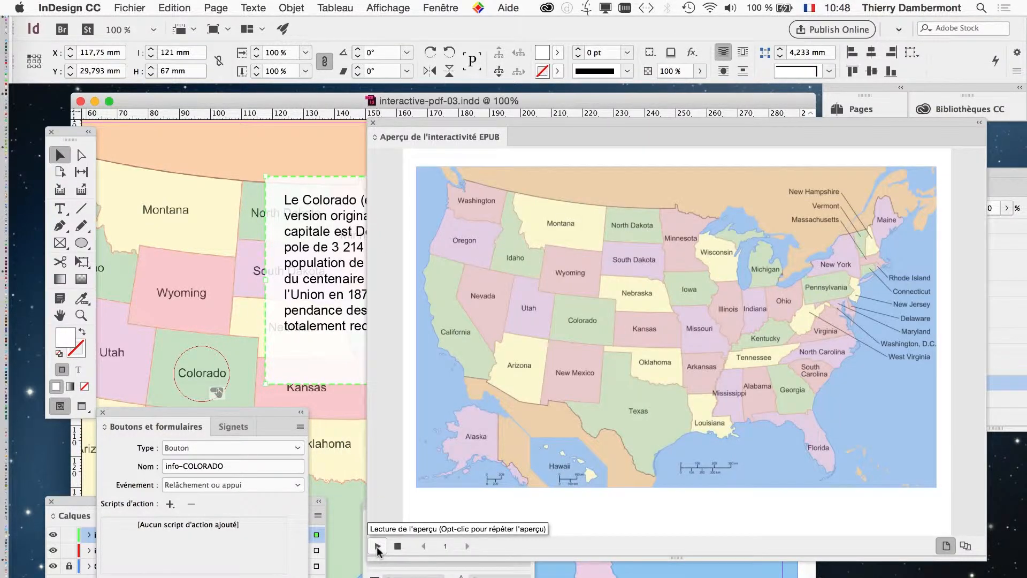